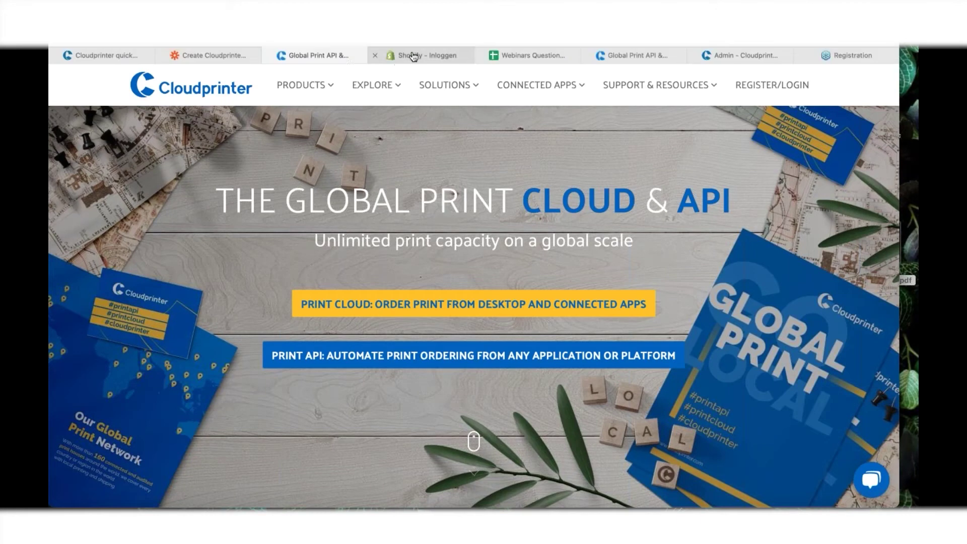
# Go to the Zapier integration page from the Connected Apps menu on the Cloudprinter site
pyautogui.moveTo(543, 82)
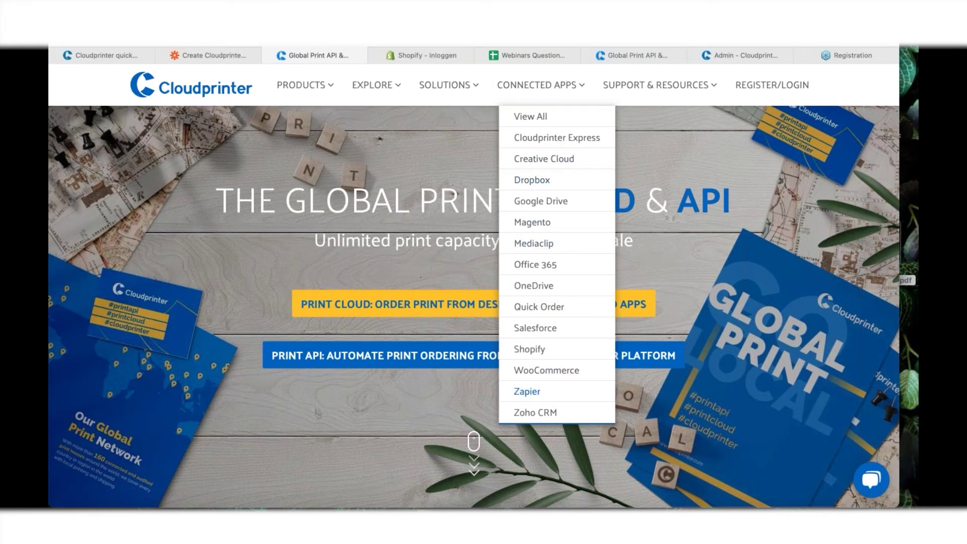
pyautogui.click(527, 392)
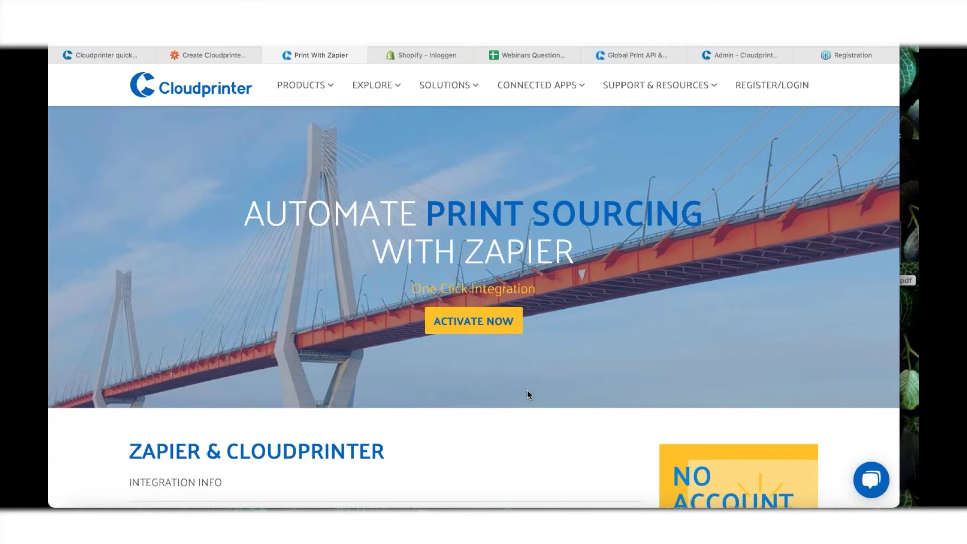
# Scroll past the integration info and How does it work to the Use pre-made Zaps section
pyautogui.scroll(-3, 576, 313)
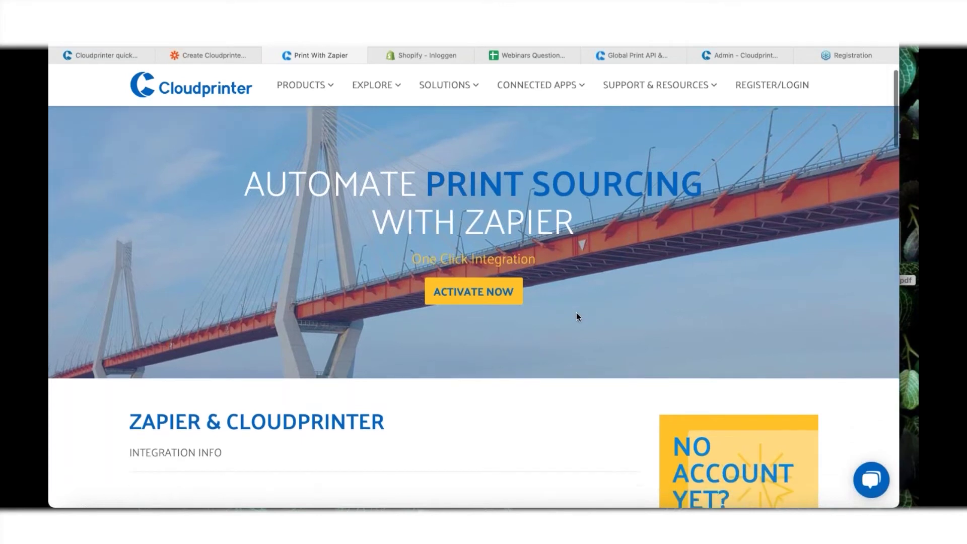
pyautogui.scroll(-5, 576, 316)
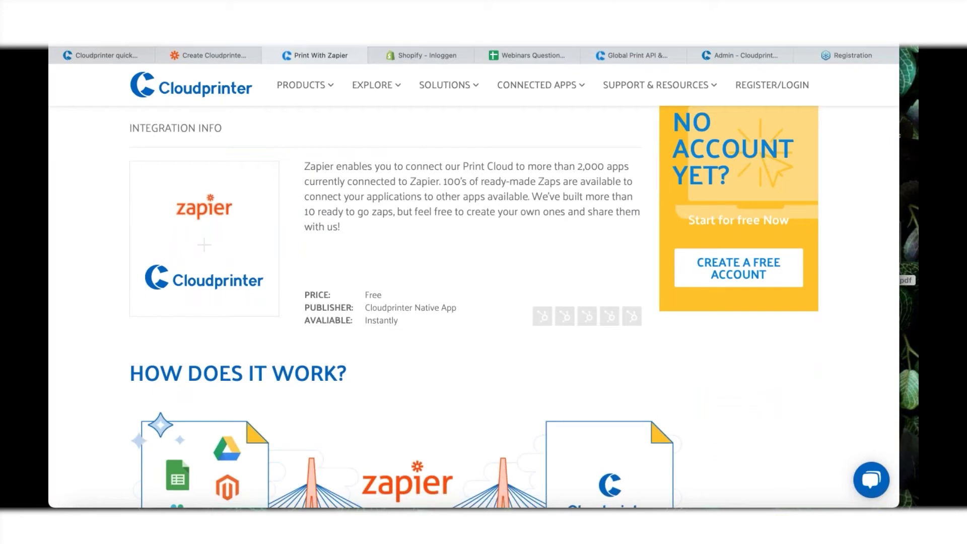
pyautogui.scroll(-2, 473, 302)
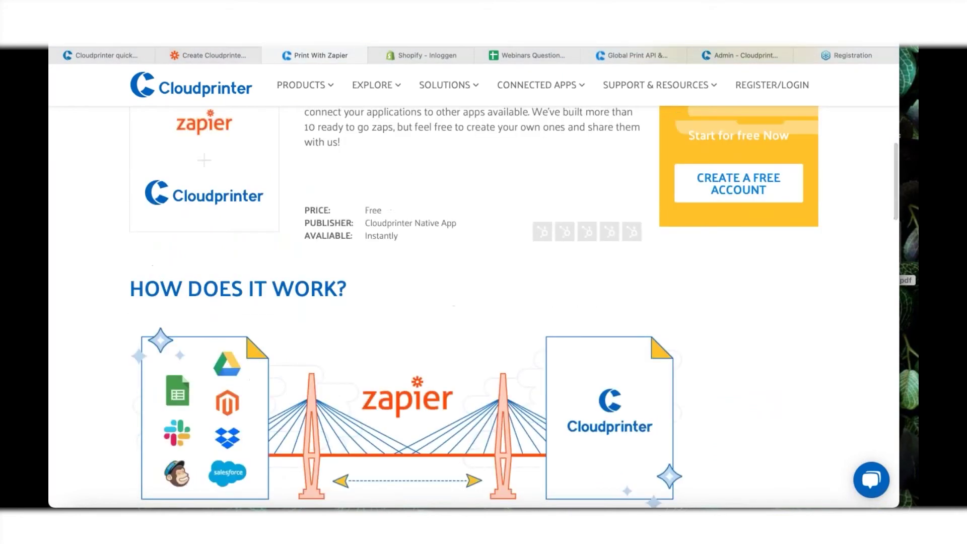
pyautogui.scroll(-5, 473, 302)
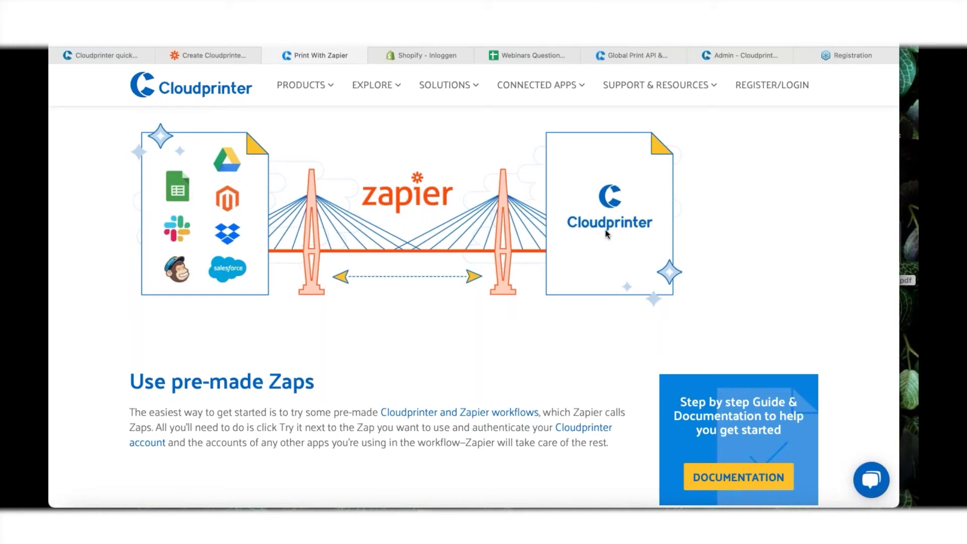
# Bring the six pre-made Zaps into view, including the Dropbox-to-Cloudprinter orders Zap
pyautogui.scroll(-5, 607, 233)
pyautogui.scroll(1, 606, 234)
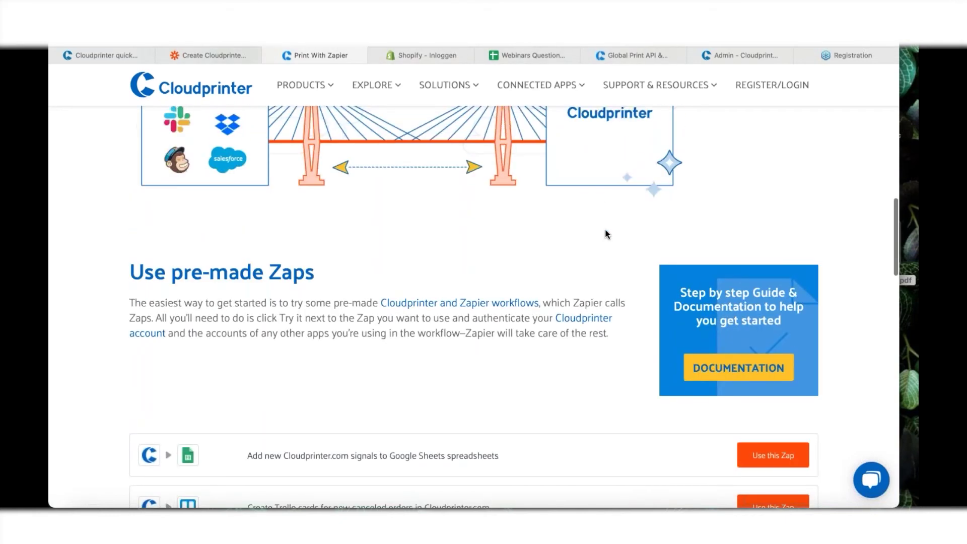
pyautogui.scroll(2, 606, 233)
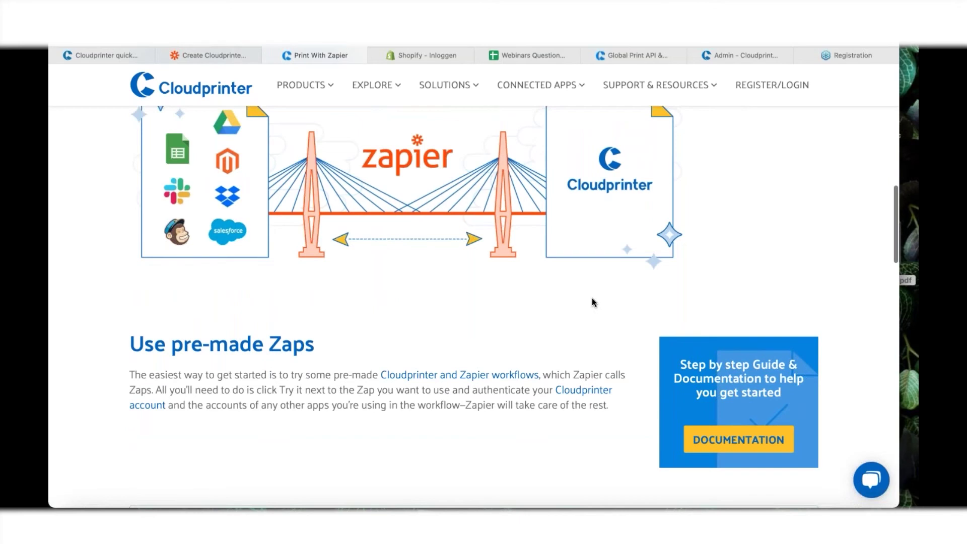
pyautogui.scroll(-4, 591, 297)
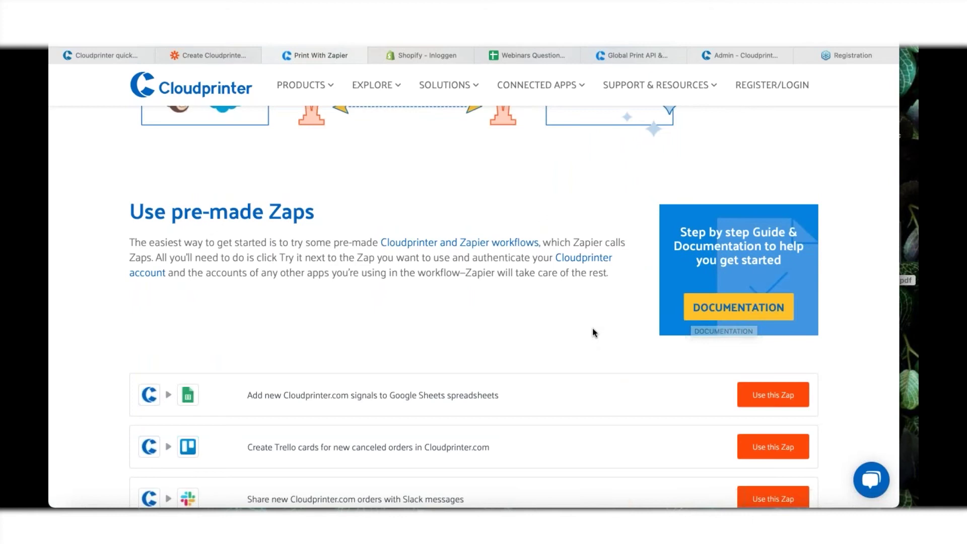
pyautogui.scroll(-2, 592, 328)
pyautogui.scroll(-5, 592, 331)
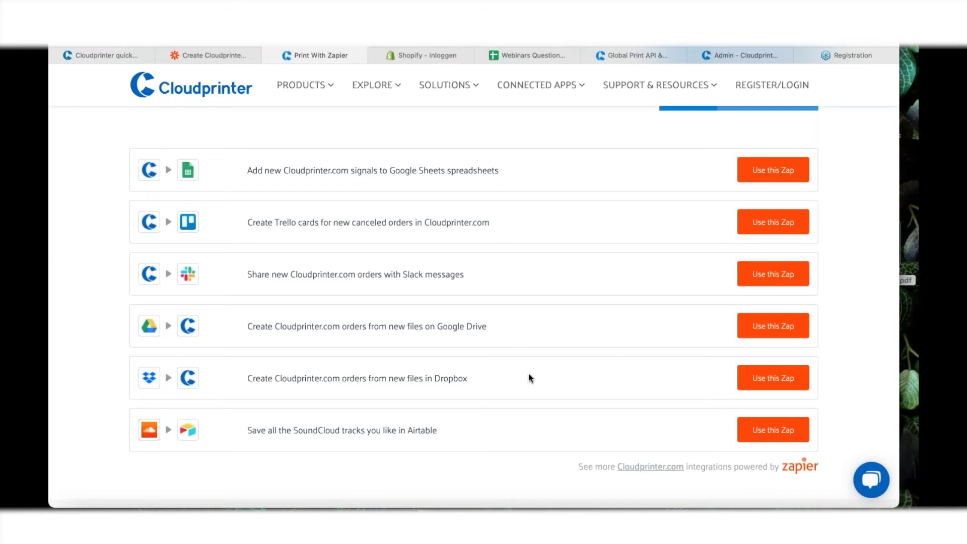
pyautogui.scroll(1, 528, 373)
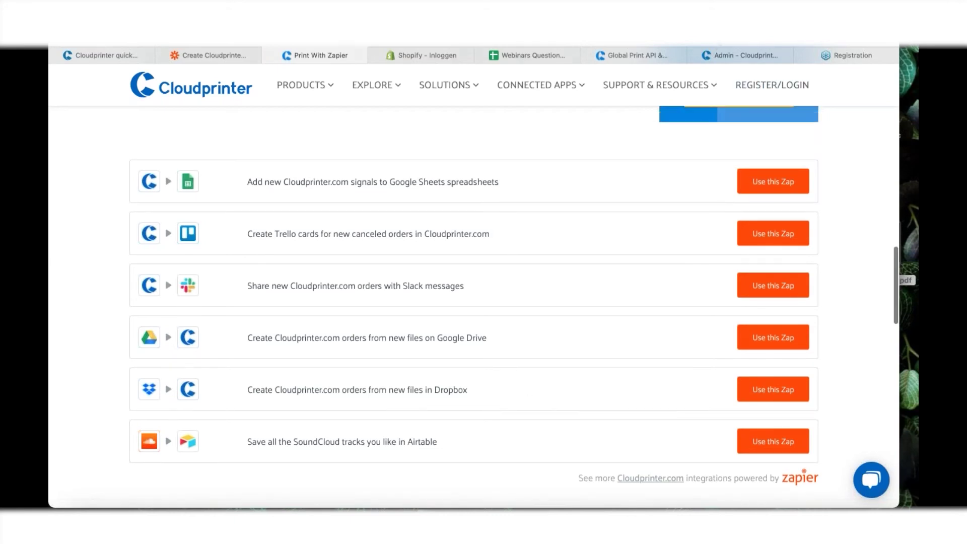
# Start the Dropbox-to-Cloudprinter orders Zap and pick the connected Dropbox account for its trigger
pyautogui.click(779, 395)
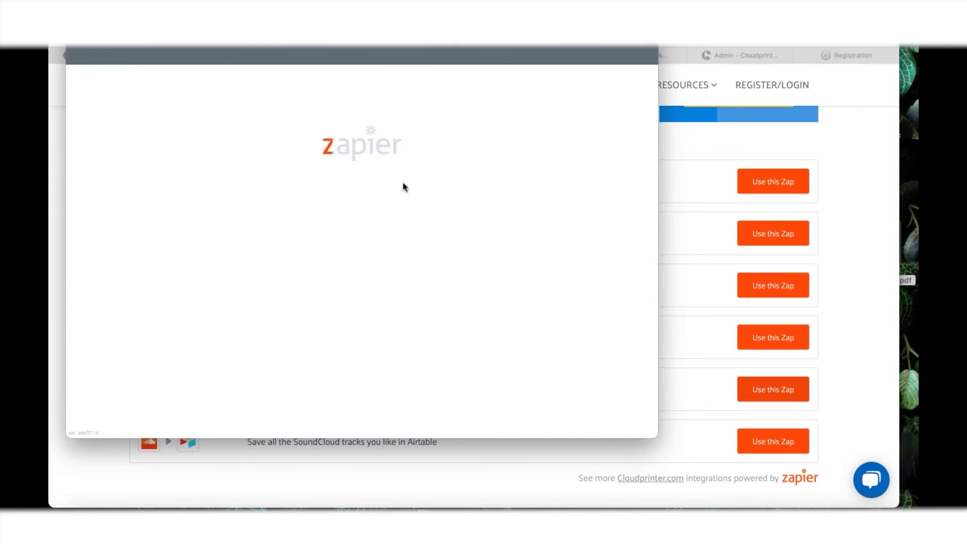
pyautogui.click(250, 168)
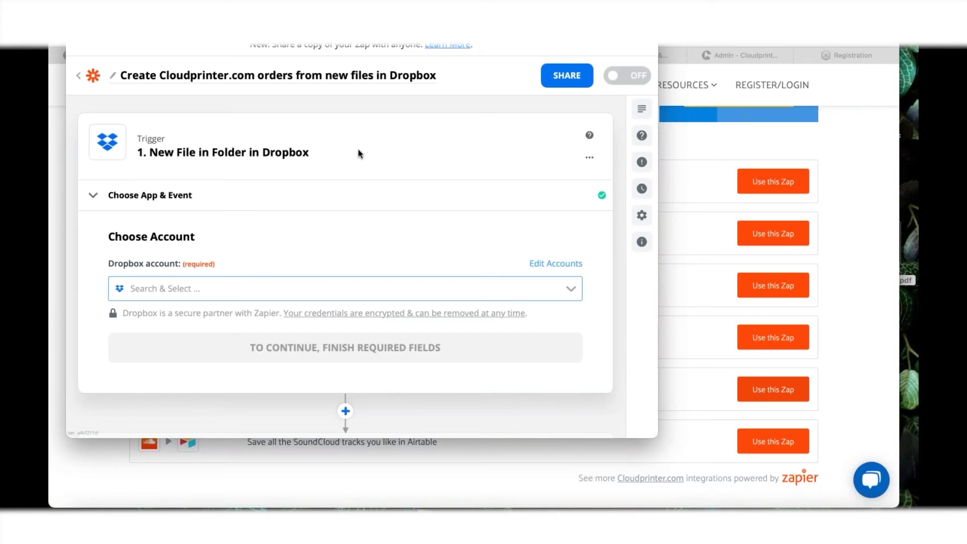
pyautogui.scroll(-1, 277, 151)
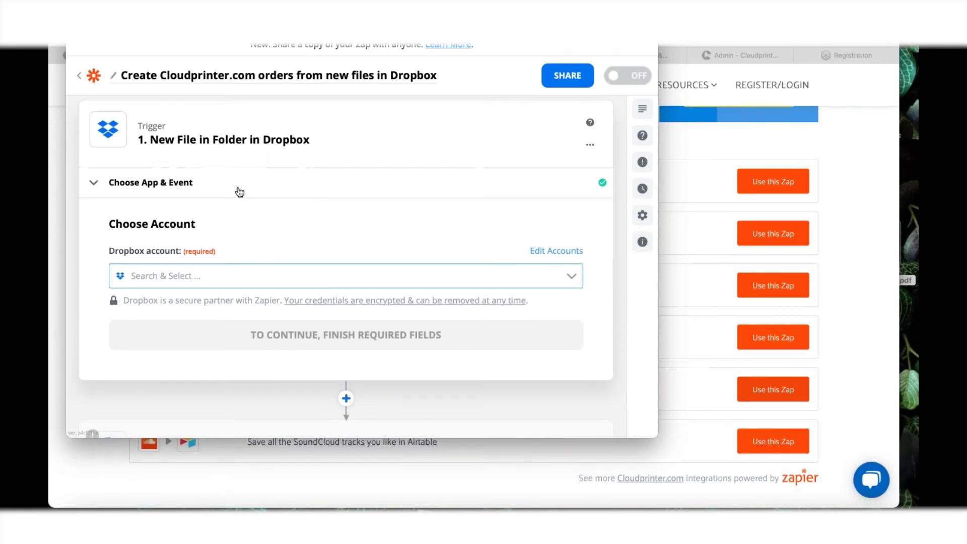
pyautogui.scroll(-1, 239, 192)
pyautogui.click(134, 234)
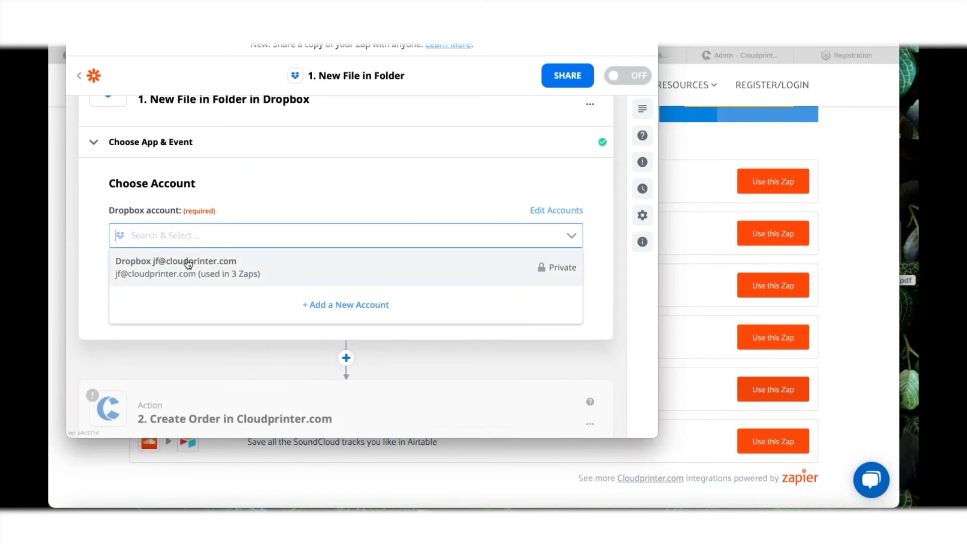
pyautogui.click(188, 263)
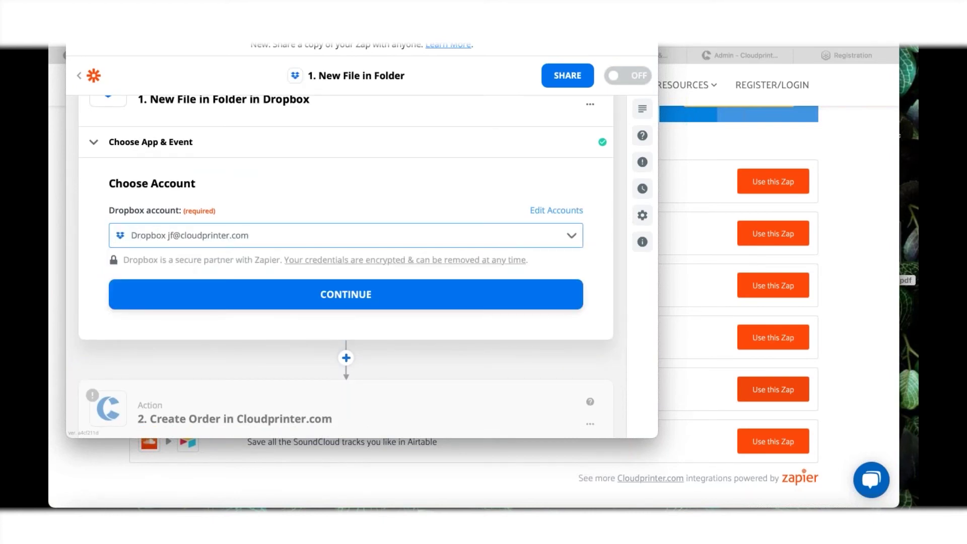
# Make the trigger watch /Cloudprinter's shared workspace with Include File Contents kept as Yes
pyautogui.click(262, 298)
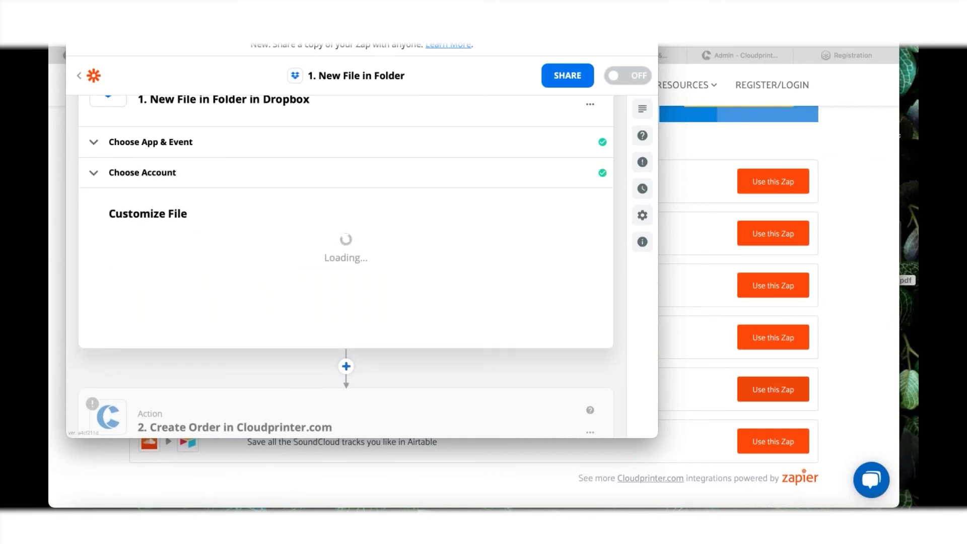
pyautogui.click(233, 259)
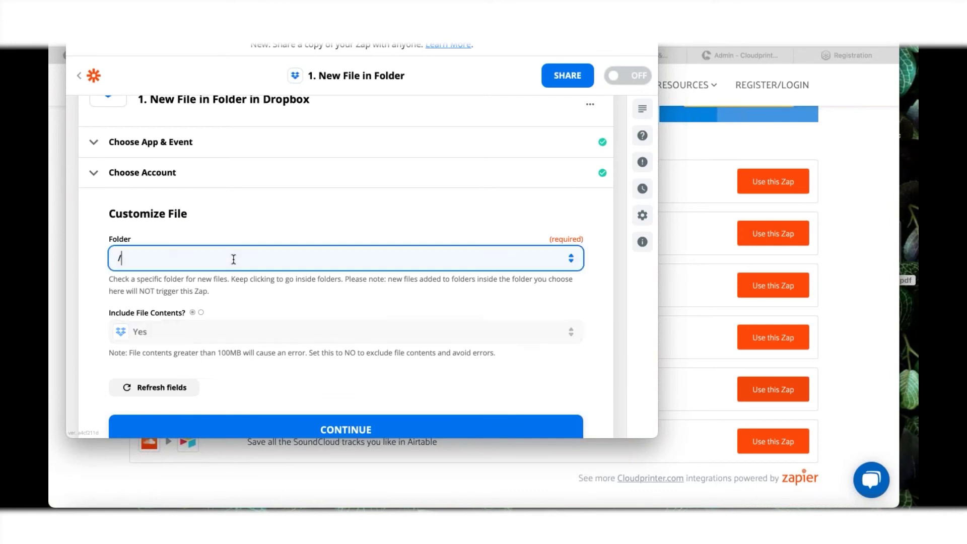
pyautogui.write('/')
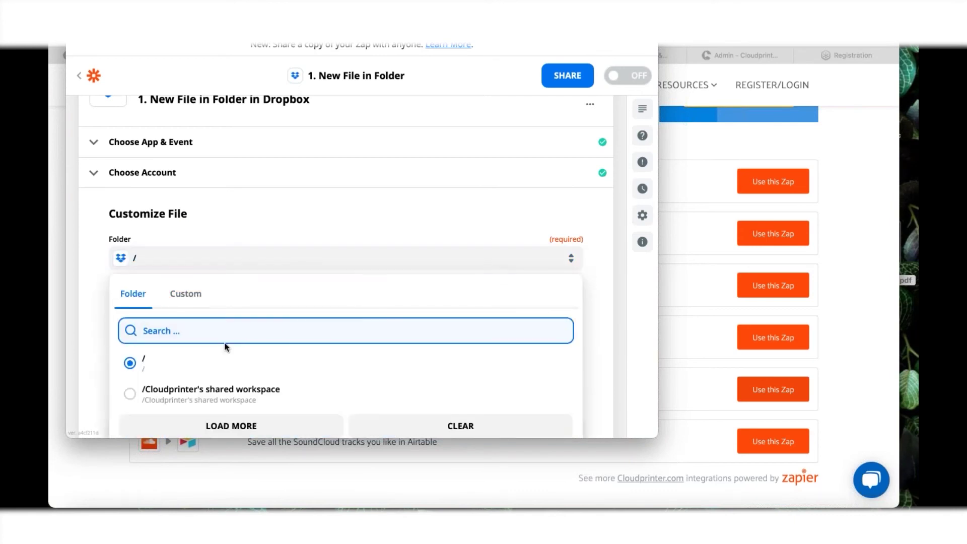
pyautogui.scroll(-1, 225, 346)
pyautogui.click(222, 346)
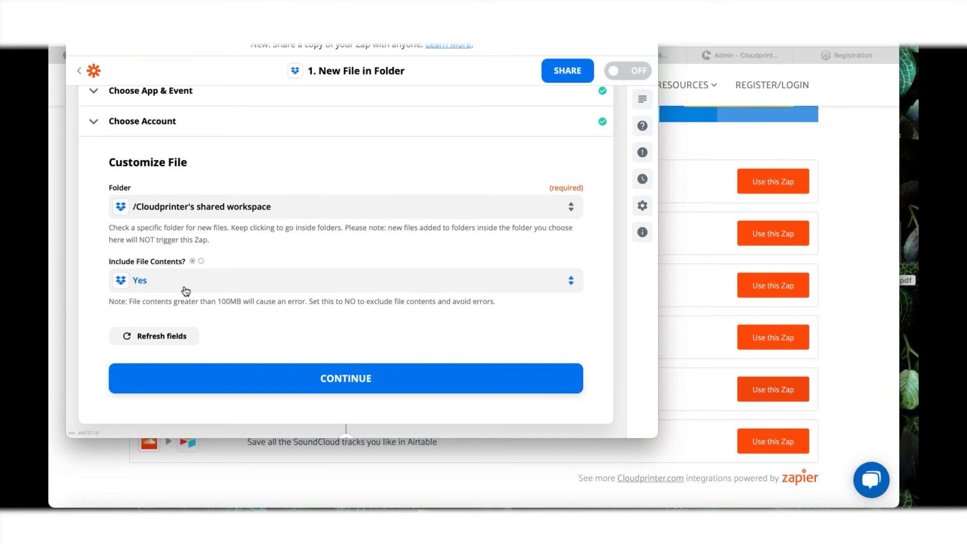
pyautogui.scroll(-1, 188, 296)
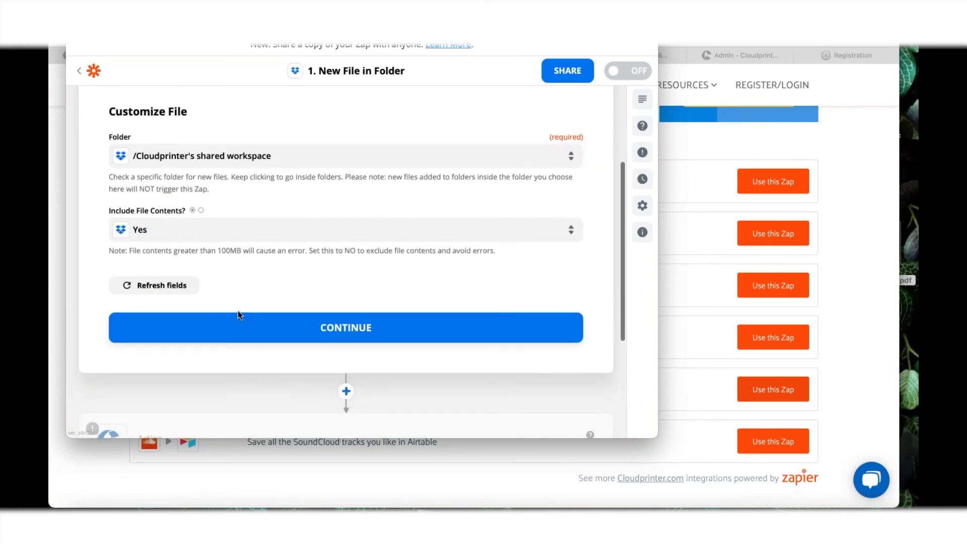
pyautogui.click(238, 318)
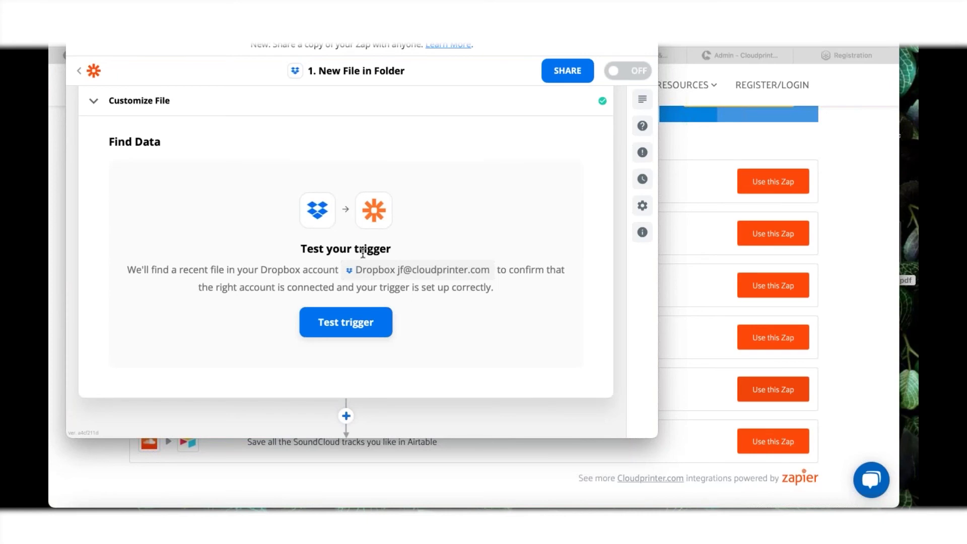
pyautogui.scroll(-1, 440, 312)
pyautogui.scroll(-3, 439, 312)
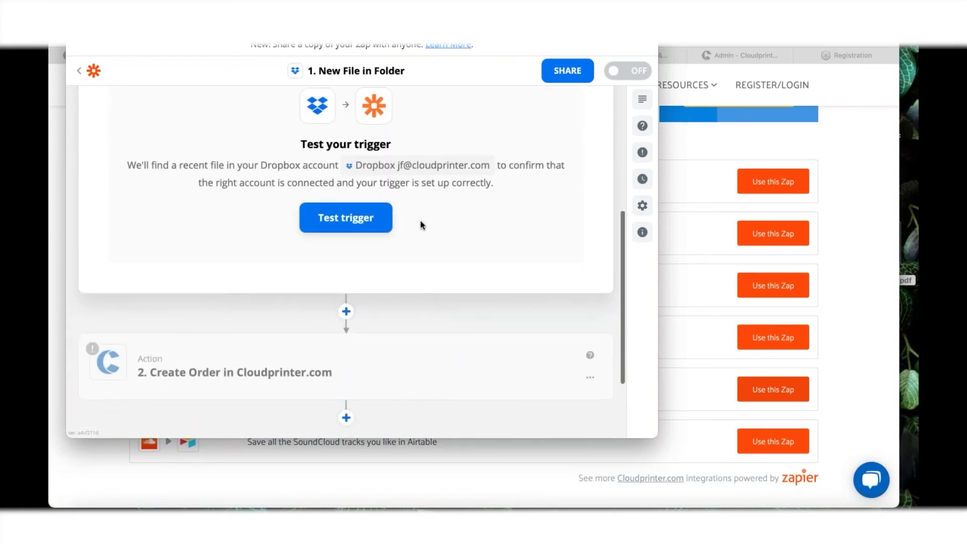
pyautogui.scroll(-3, 418, 226)
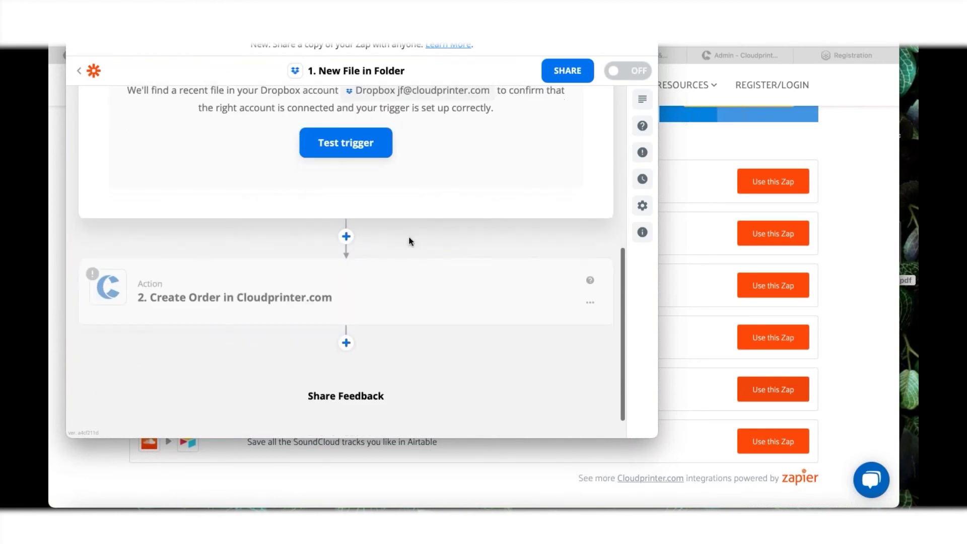
# Link the Create Order action to the connected Cloudprinter.com account
pyautogui.click(332, 301)
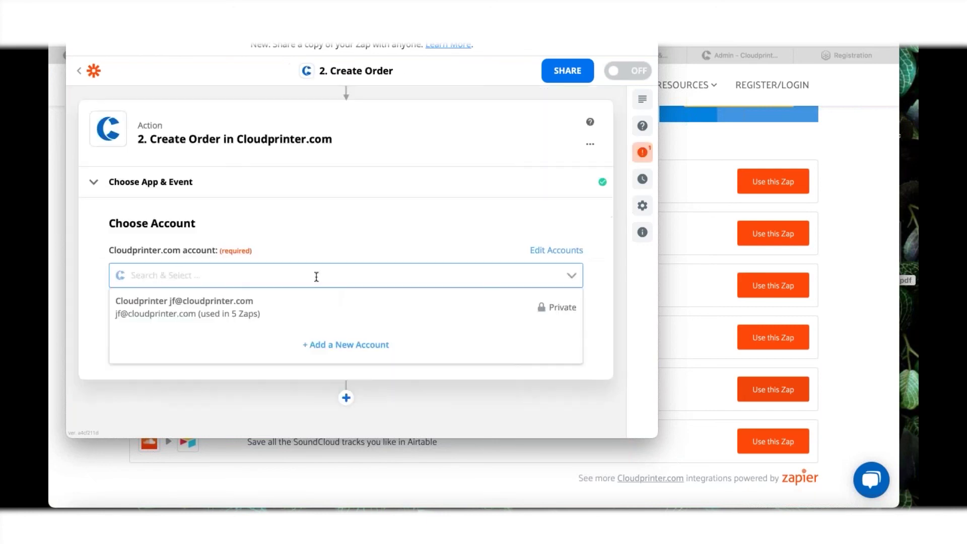
pyautogui.click(249, 316)
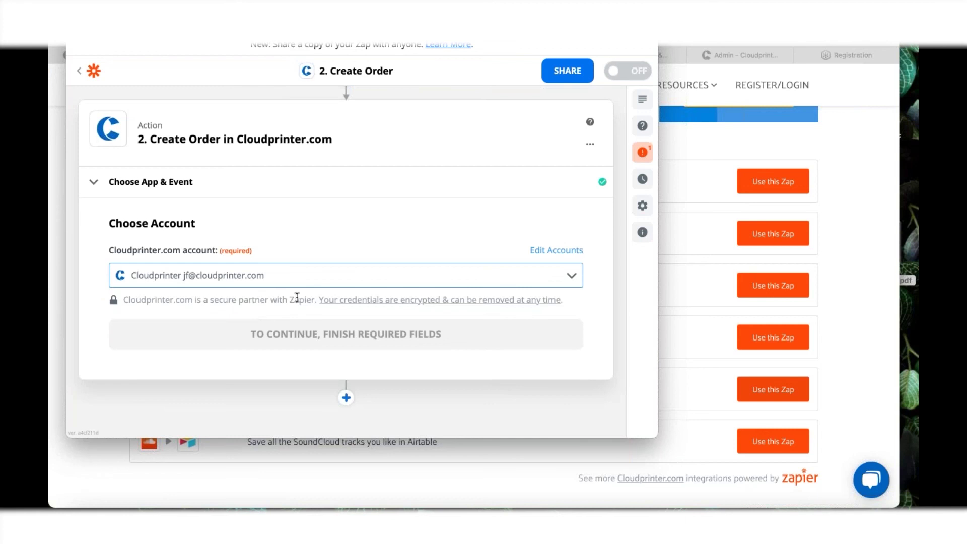
pyautogui.scroll(-1, 297, 297)
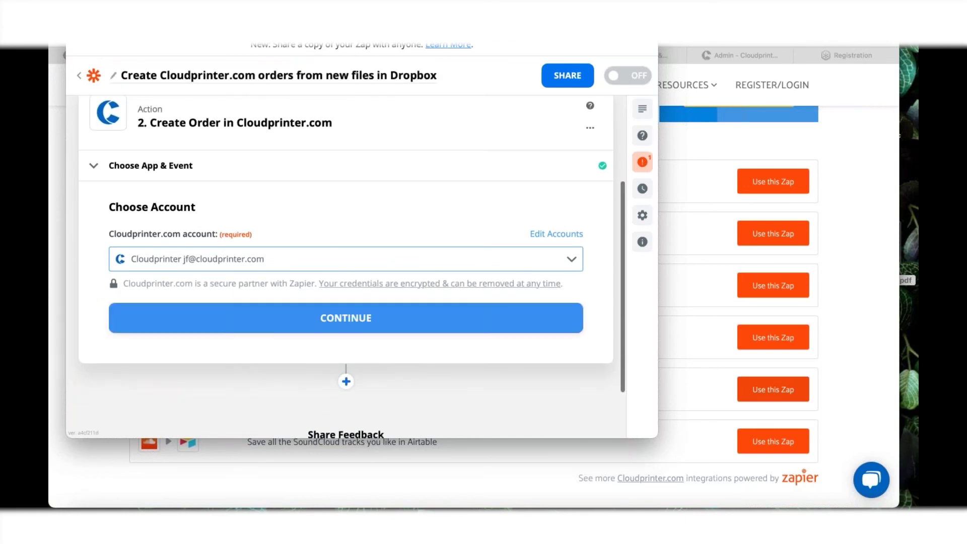
pyautogui.click(318, 315)
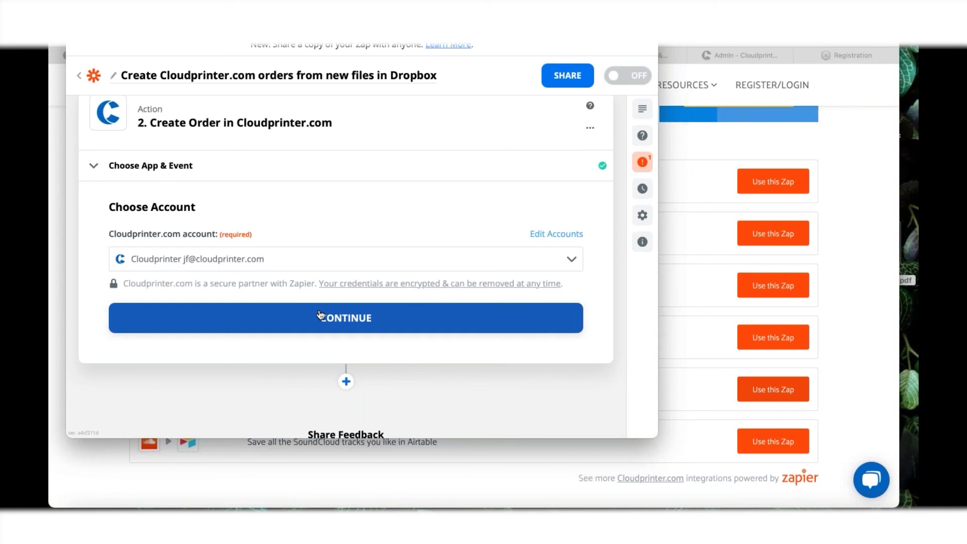
pyautogui.click(319, 315)
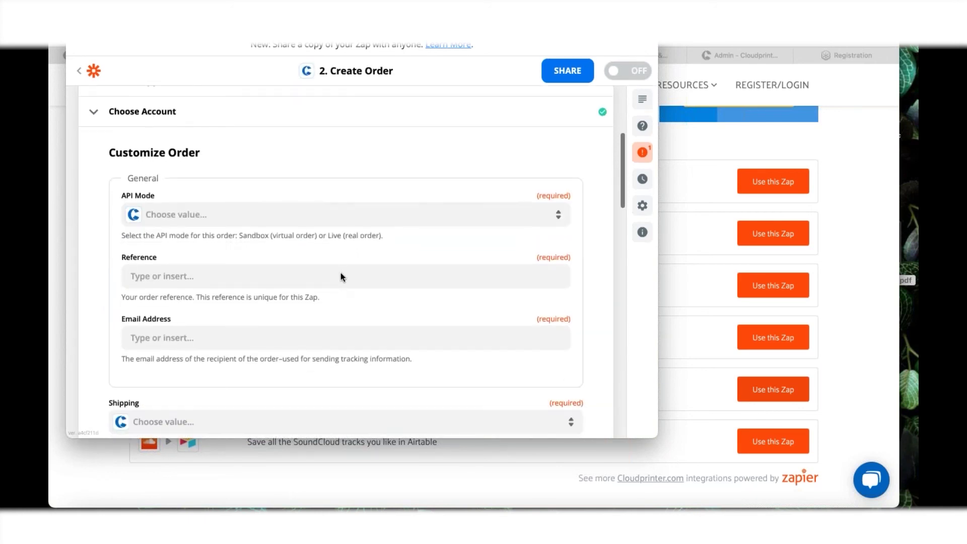
# Look through the Customize Order fields down to Street, then close the Zapier editor window
pyautogui.scroll(-3, 249, 240)
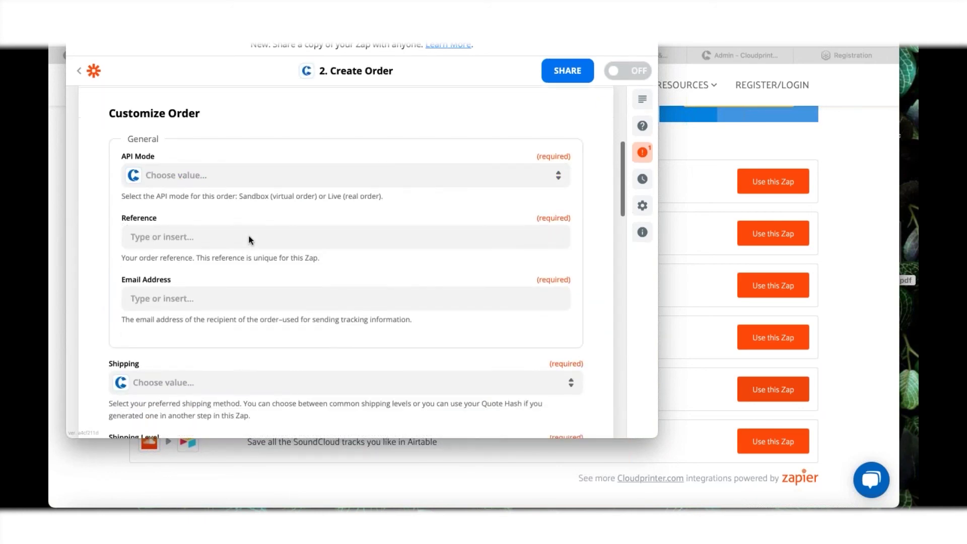
pyautogui.scroll(-3, 249, 239)
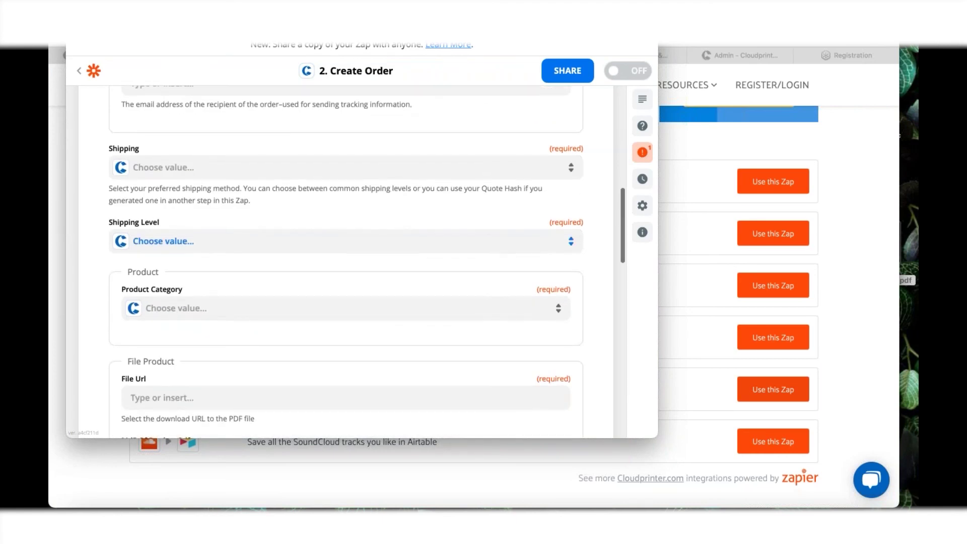
pyautogui.scroll(-1, 346, 262)
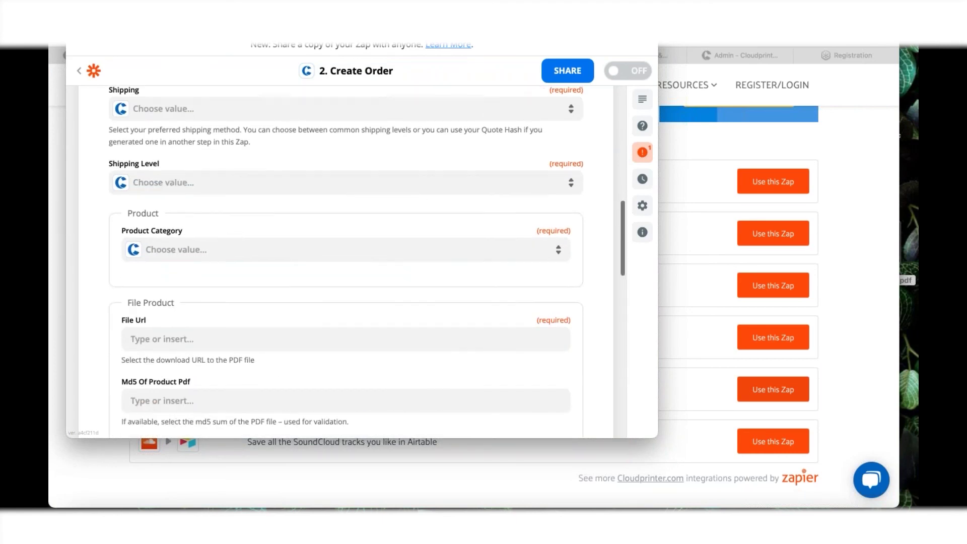
pyautogui.scroll(-2, 346, 262)
pyautogui.scroll(-5, 346, 261)
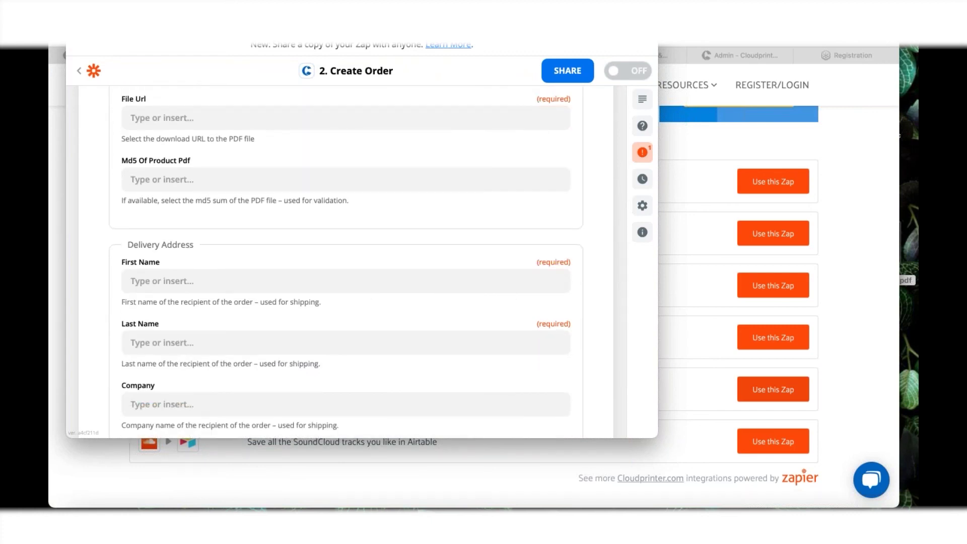
pyautogui.scroll(-3, 346, 262)
pyautogui.scroll(-5, 346, 262)
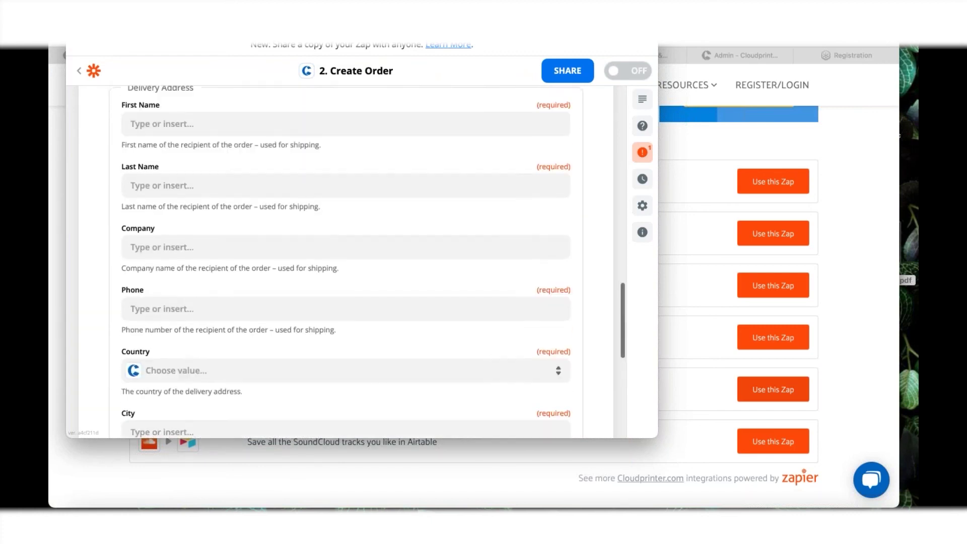
pyautogui.scroll(-1, 346, 262)
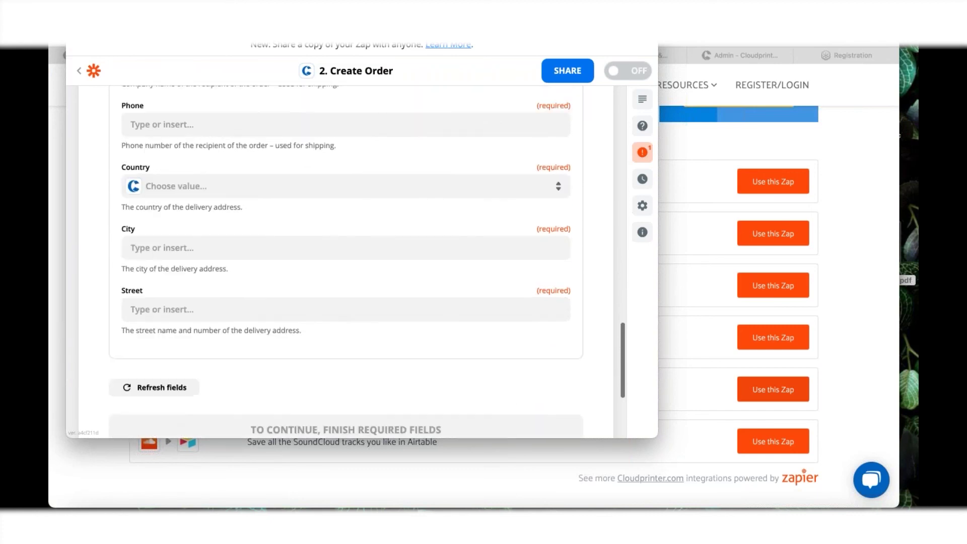
pyautogui.scroll(-4, 280, 273)
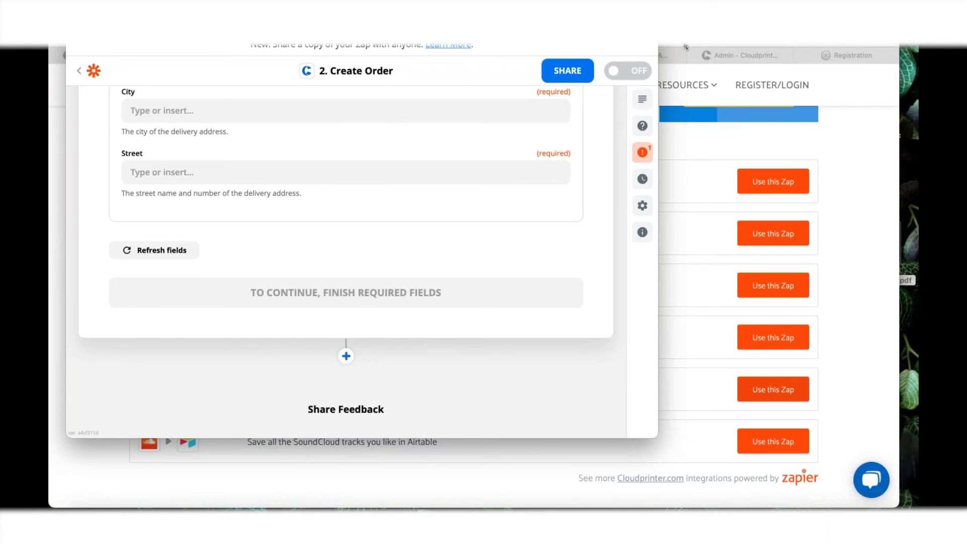
pyautogui.press('super+w')
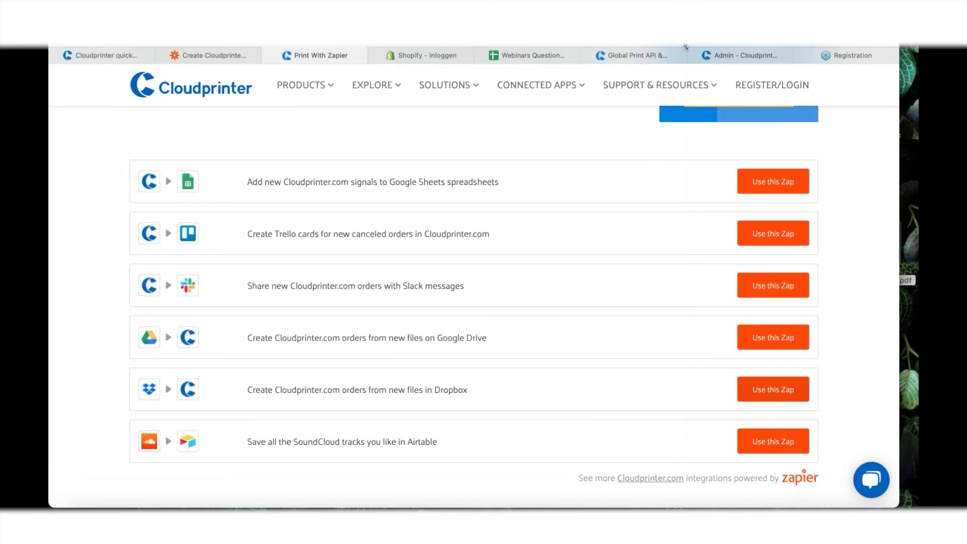